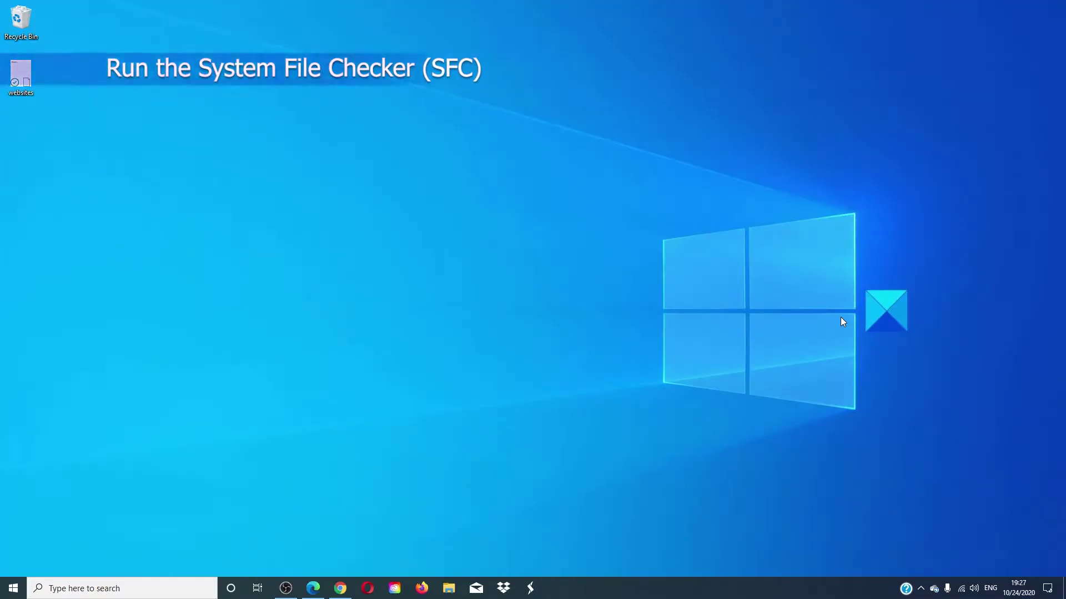
# Start an sfc /scannow system file scan in an administrator Command Prompt
pyautogui.click(103, 590)
pyautogui.write('co')
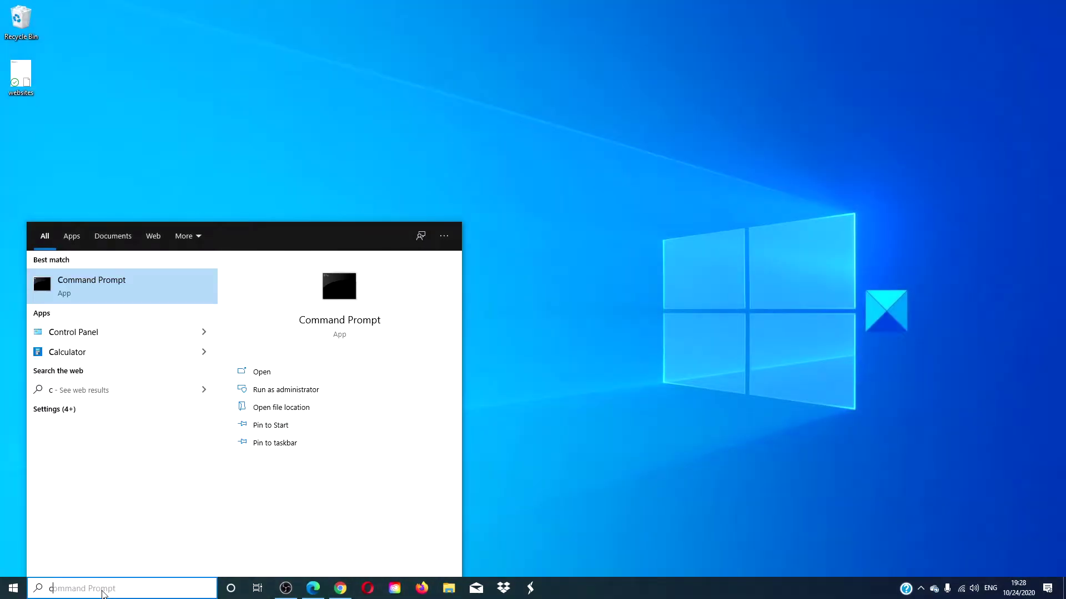
pyautogui.click(269, 392)
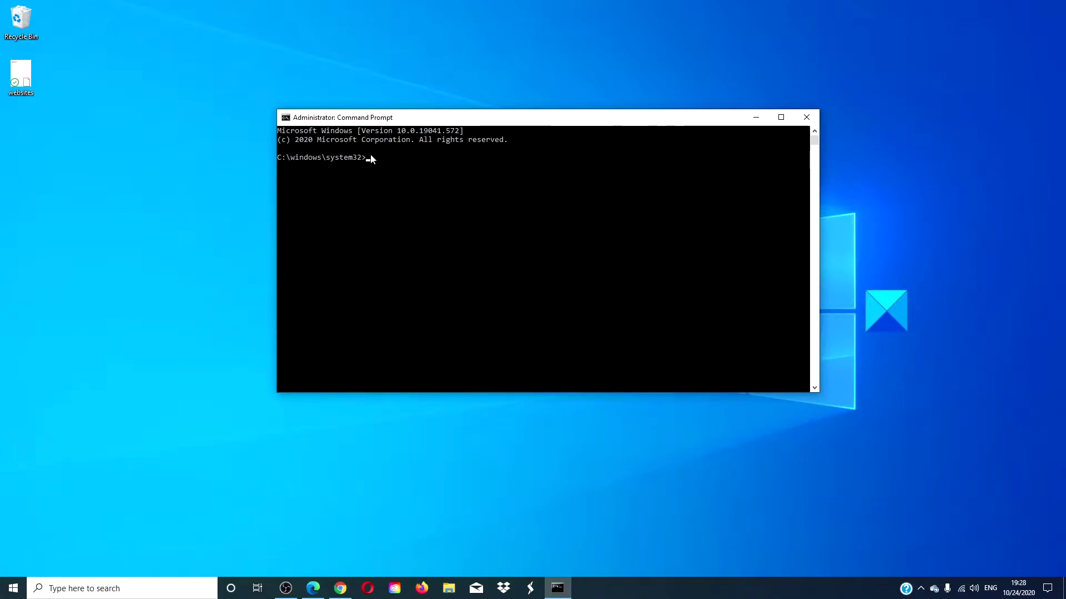
pyautogui.write('sfc /scanno')
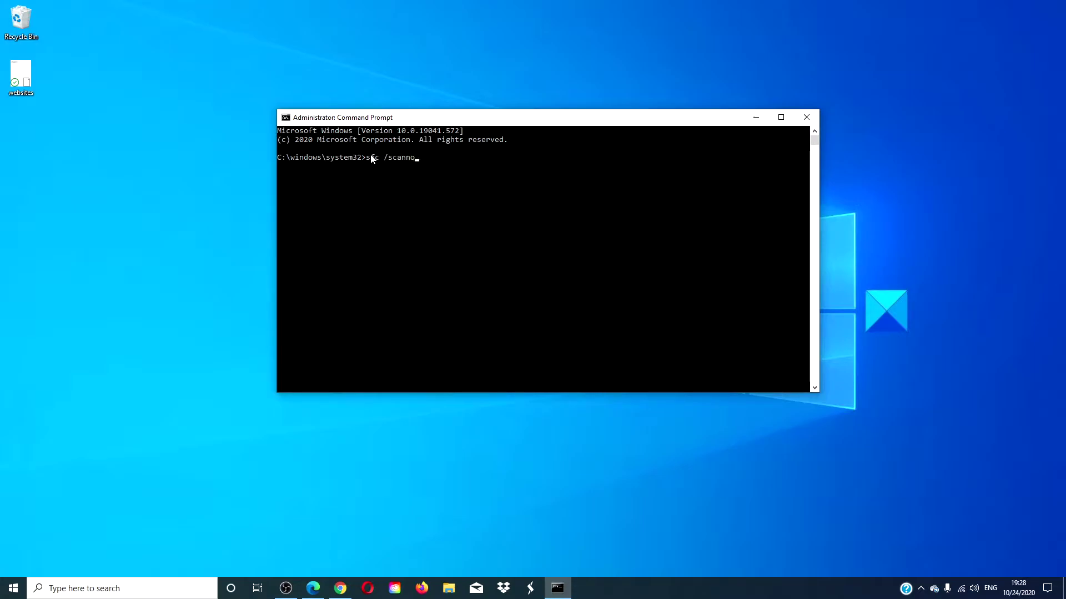
pyautogui.write('w')
pyautogui.press('Return')
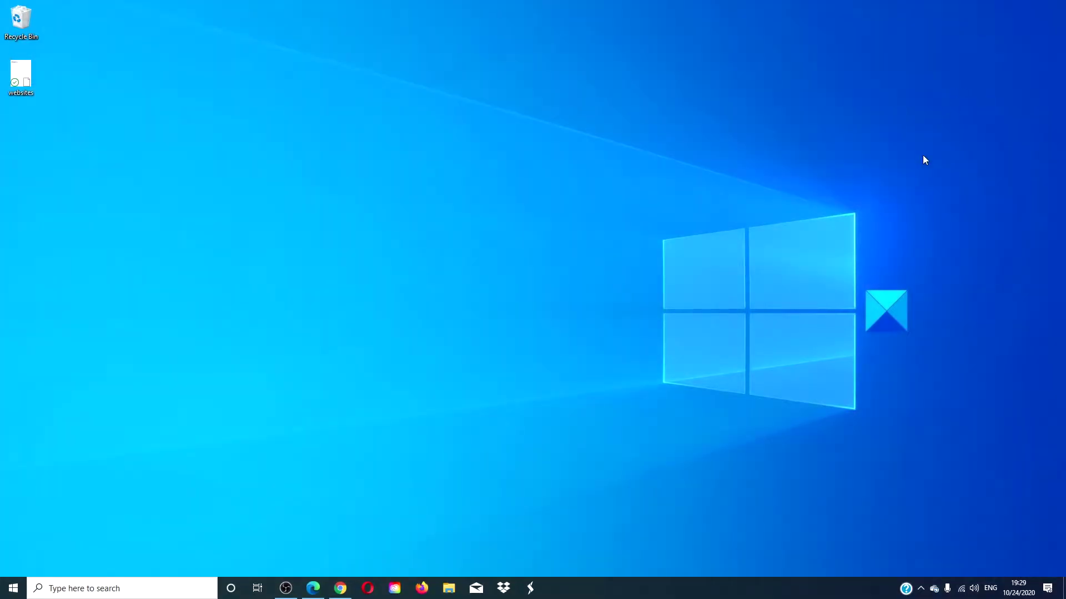
pyautogui.click(312, 590)
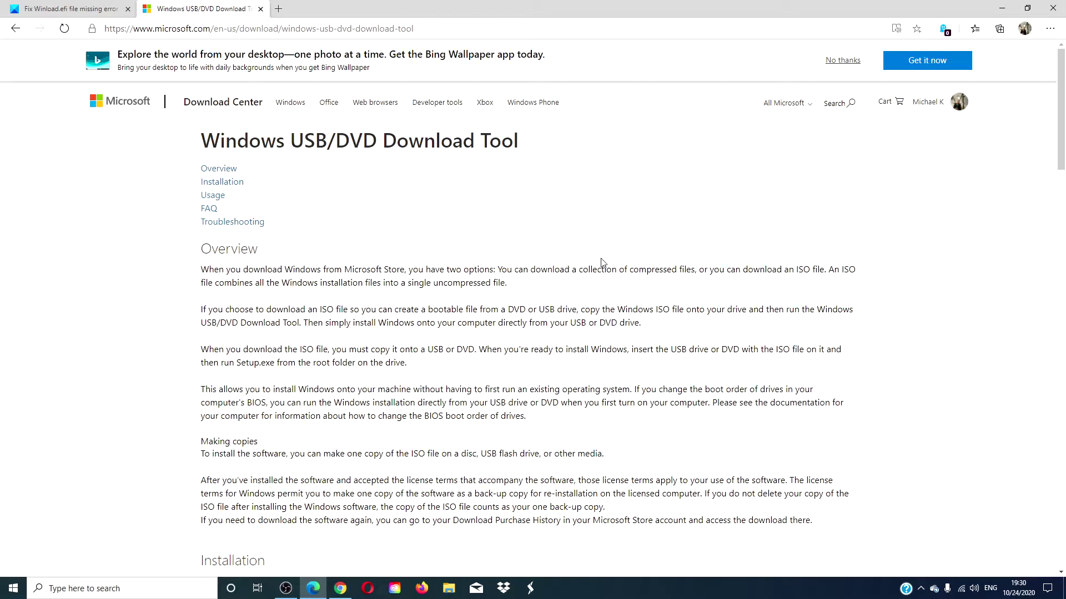
pyautogui.click(1002, 12)
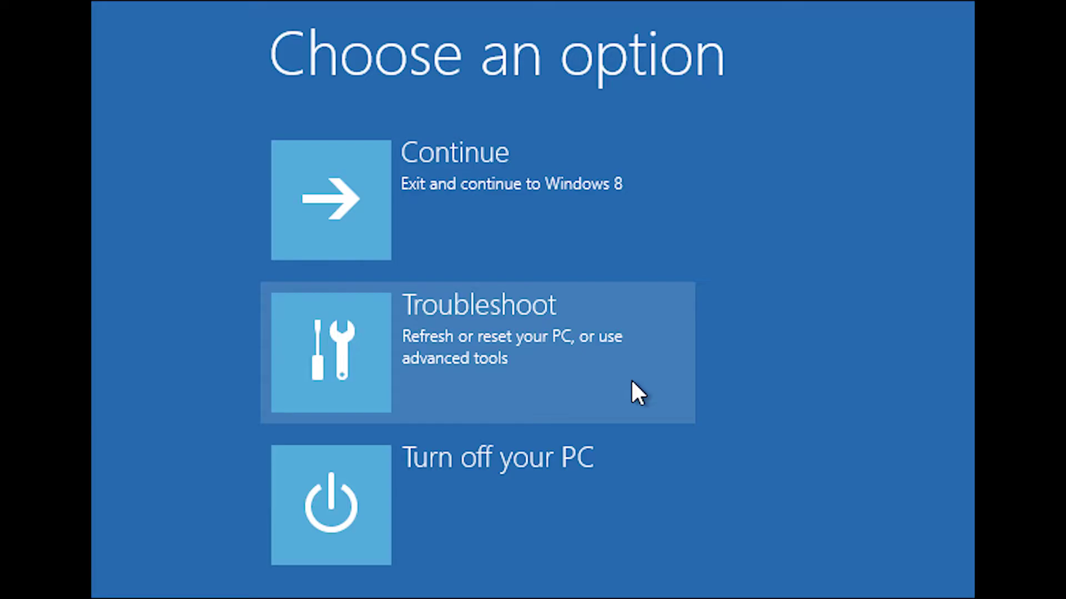
# Choose Troubleshoot on the recovery environment's Choose an option screen
pyautogui.click(632, 382)
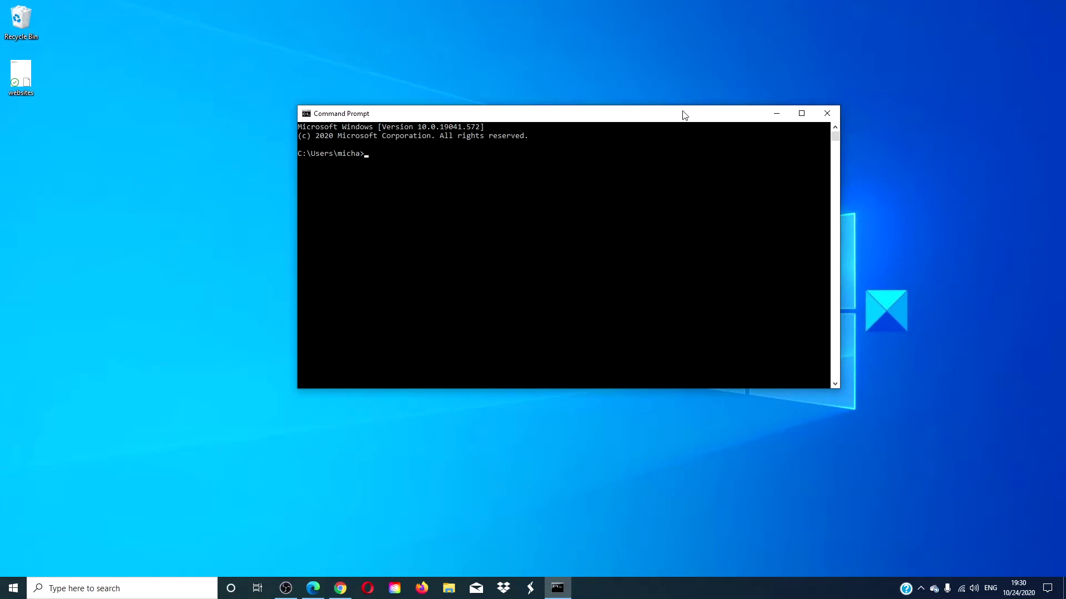
# Enter bootrec /repairbcd, bootrec /osscan and bootrec /repairmbr in turn, then close Command Prompt
pyautogui.write('bootrec /repairbcd')
pyautogui.press('BackSpace')
pyautogui.press('BackSpace')
pyautogui.press('BackSpace')
pyautogui.press('BackSpace')
pyautogui.press('BackSpace')
pyautogui.press('BackSpace')
pyautogui.press('BackSpace')
pyautogui.press('BackSpace')
pyautogui.press('BackSpace')
pyautogui.press('BackSpace')
pyautogui.press('BackSpace')
pyautogui.press('BackSpace')
pyautogui.press('BackSpace')
pyautogui.press('BackSpace')
pyautogui.press('BackSpace')
pyautogui.press('BackSpace')
pyautogui.press('BackSpace')
pyautogui.press('BackSpace')
pyautogui.write('bi')
pyautogui.press('BackSpace')
pyautogui.write('ootrec /osscan')
pyautogui.press('Escape')
pyautogui.write('bootrec /repairmbr')
pyautogui.click(831, 110)
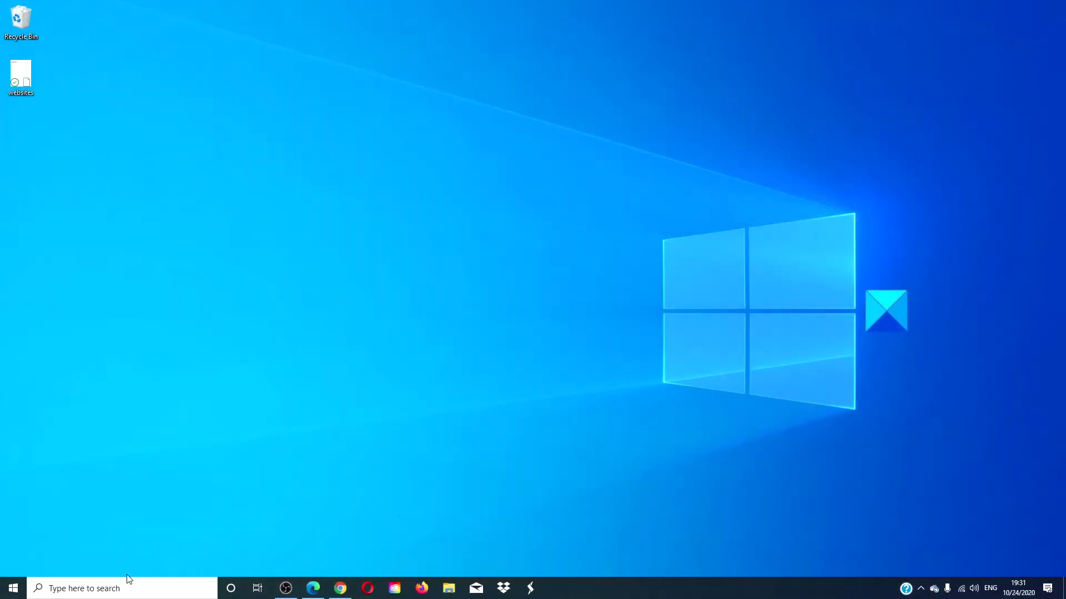
# Check that Windows Update reports 'You're up to date', then minimize Settings
pyautogui.click(15, 588)
pyautogui.click(15, 540)
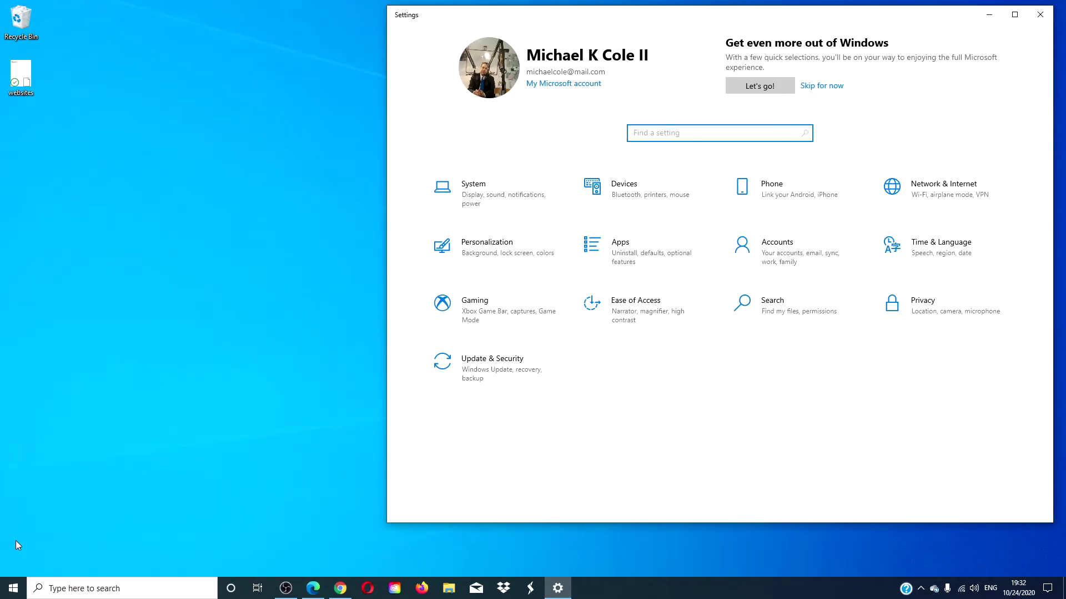
pyautogui.click(466, 359)
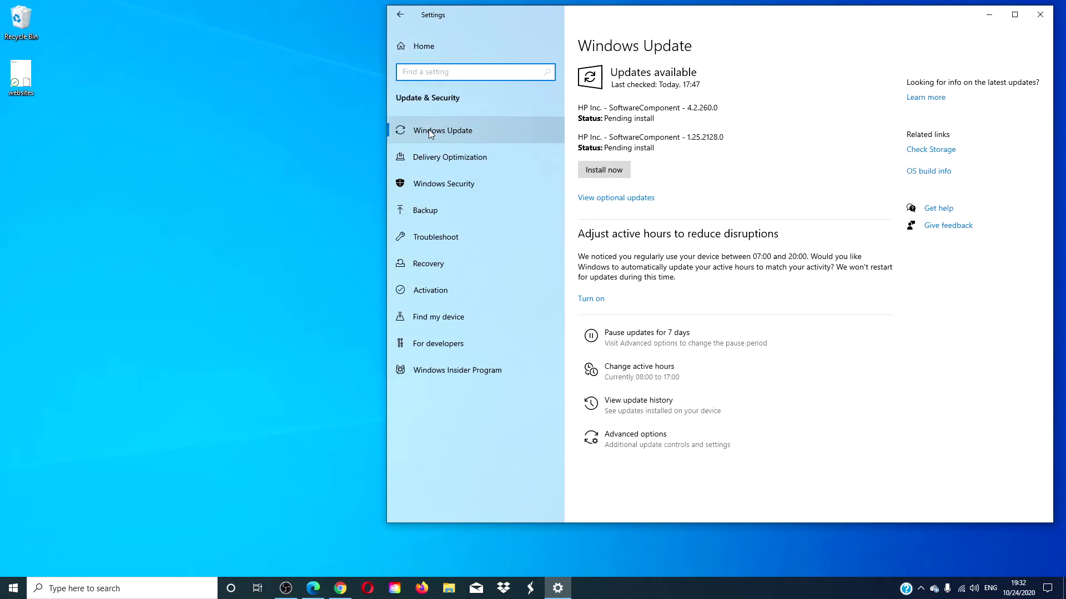
pyautogui.click(429, 131)
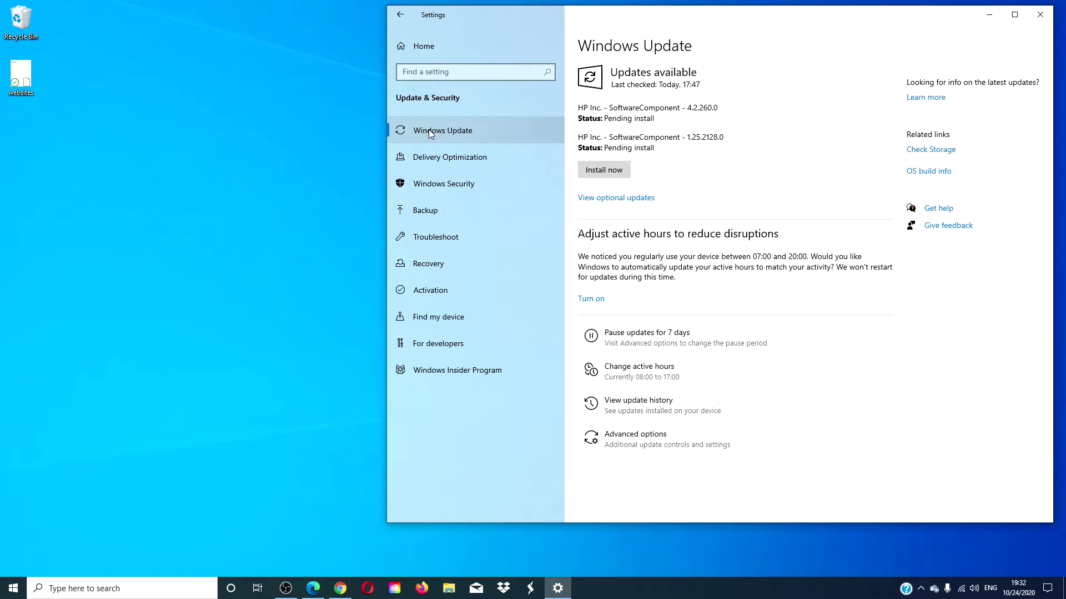
pyautogui.click(986, 19)
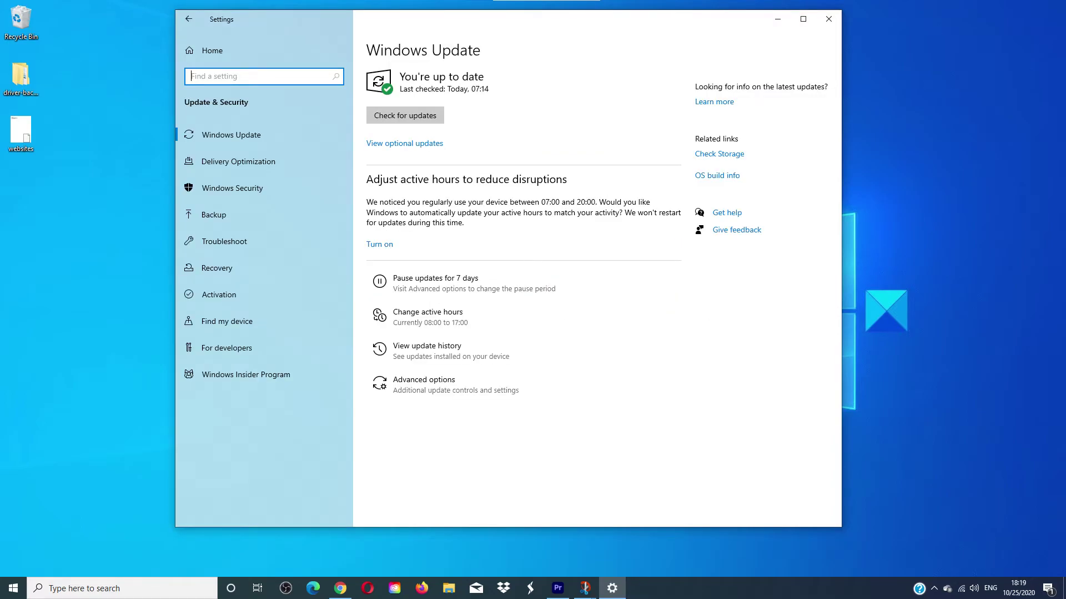
# Go to the Recovery page with Reset this PC and Advanced startup options
pyautogui.click(216, 268)
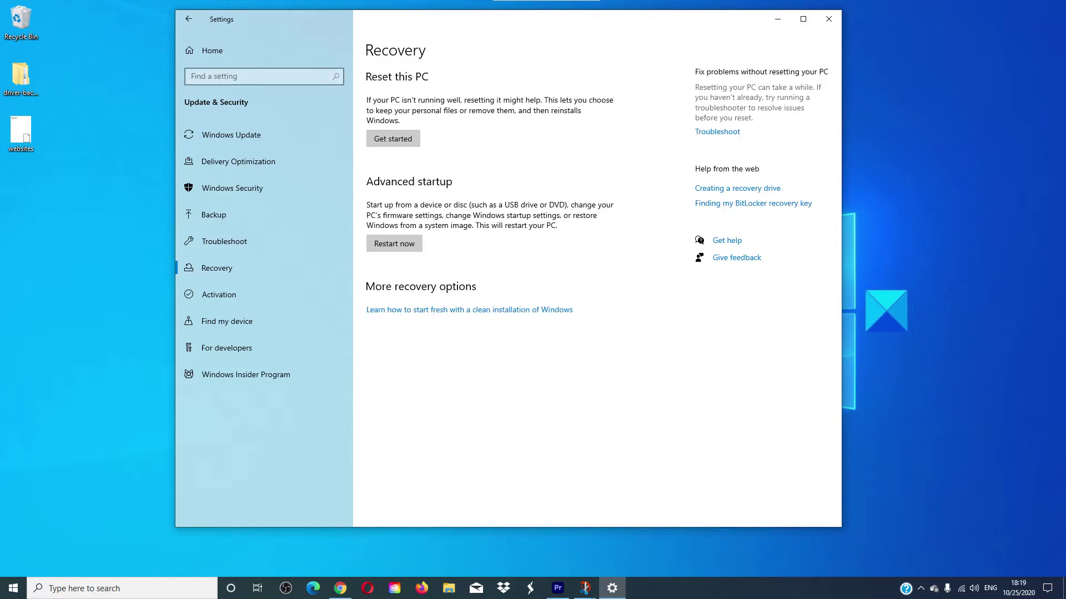